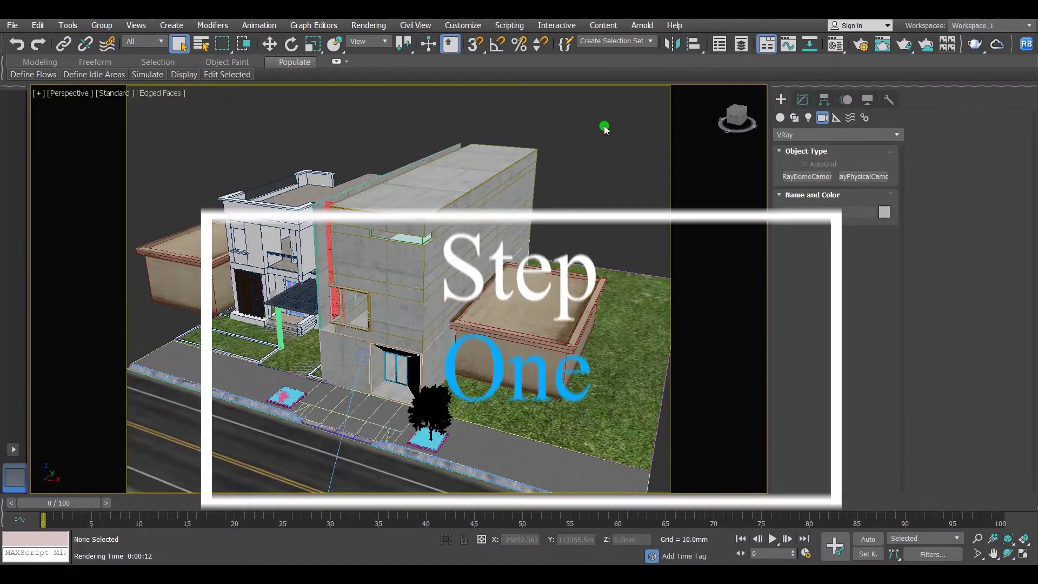
pyautogui.scroll(-5, 405, 321)
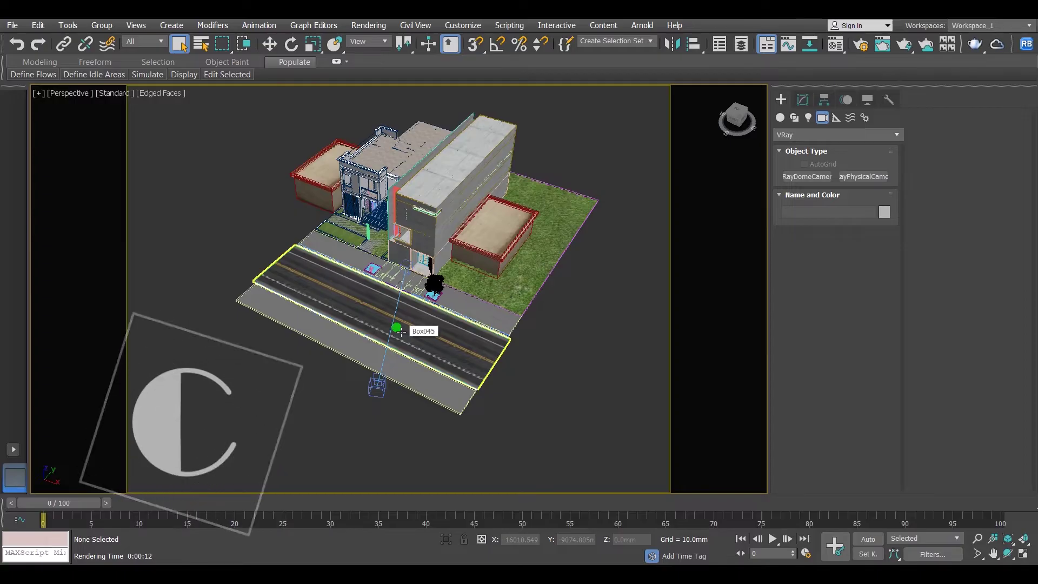
# Test-render the unlit house from VRayCam001, which comes out black, and close the render windows.
pyautogui.press('c')
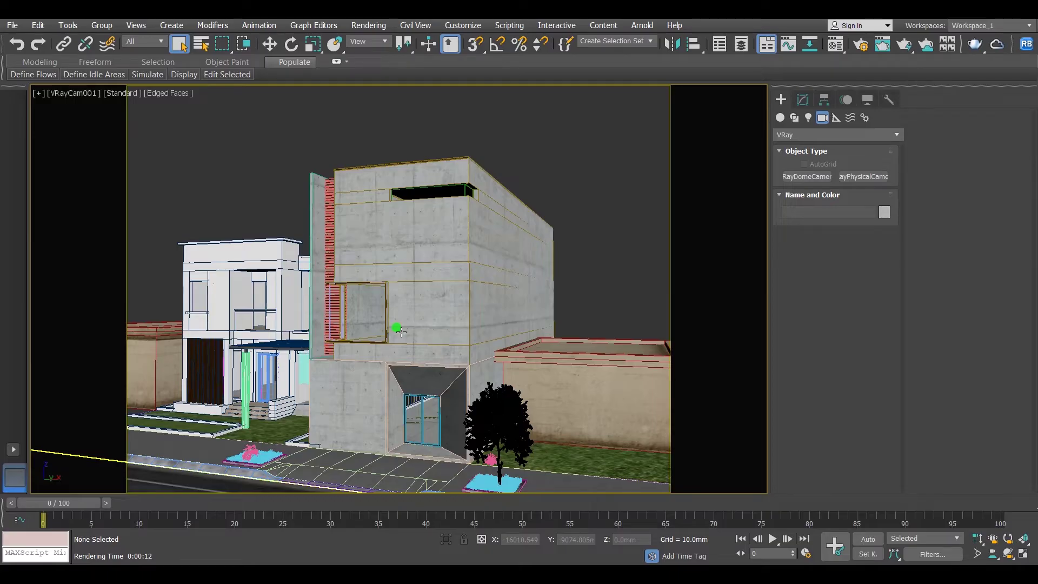
pyautogui.click(906, 46)
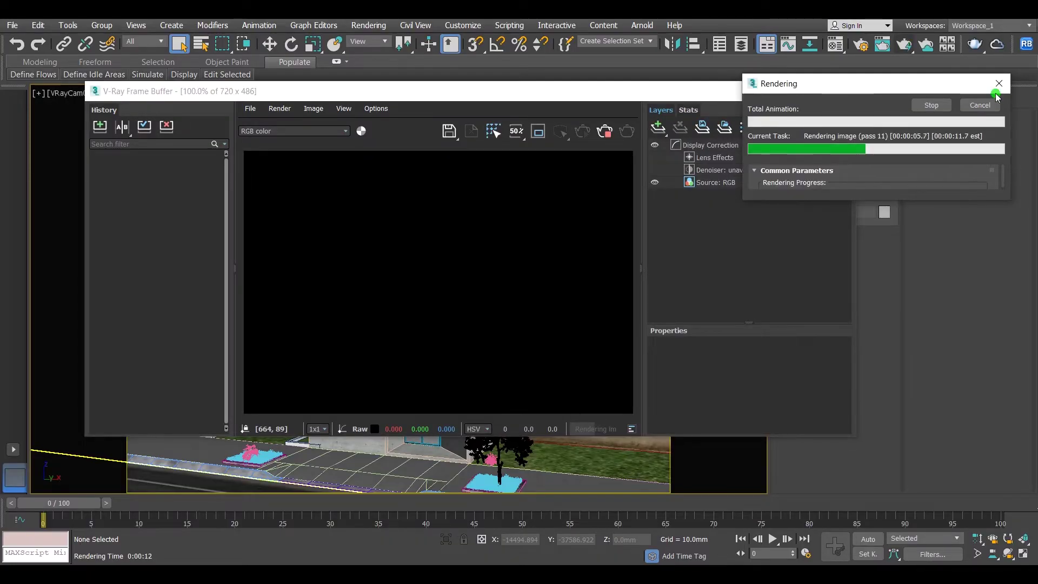
pyautogui.click(996, 89)
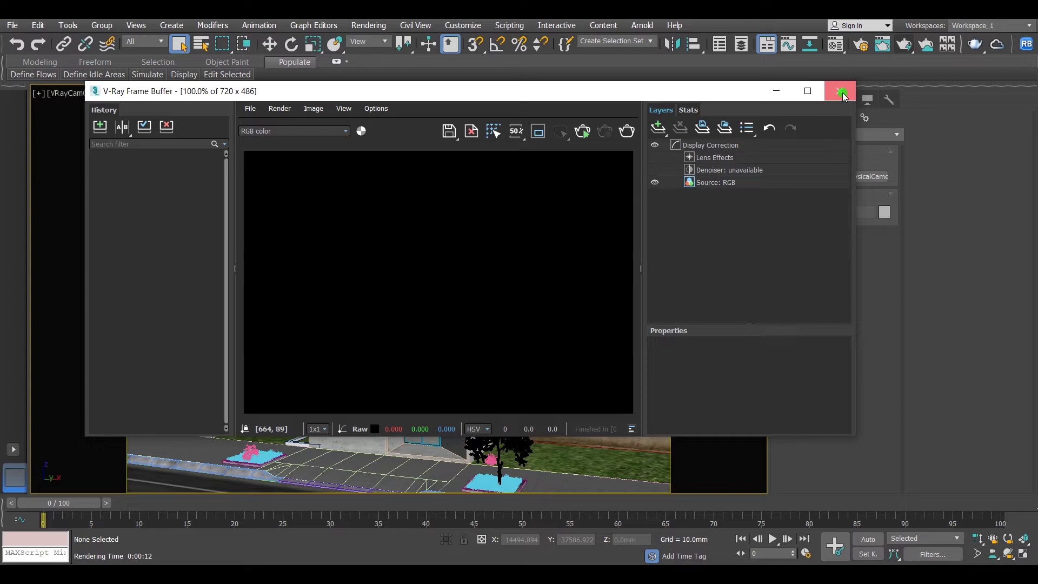
pyautogui.click(843, 92)
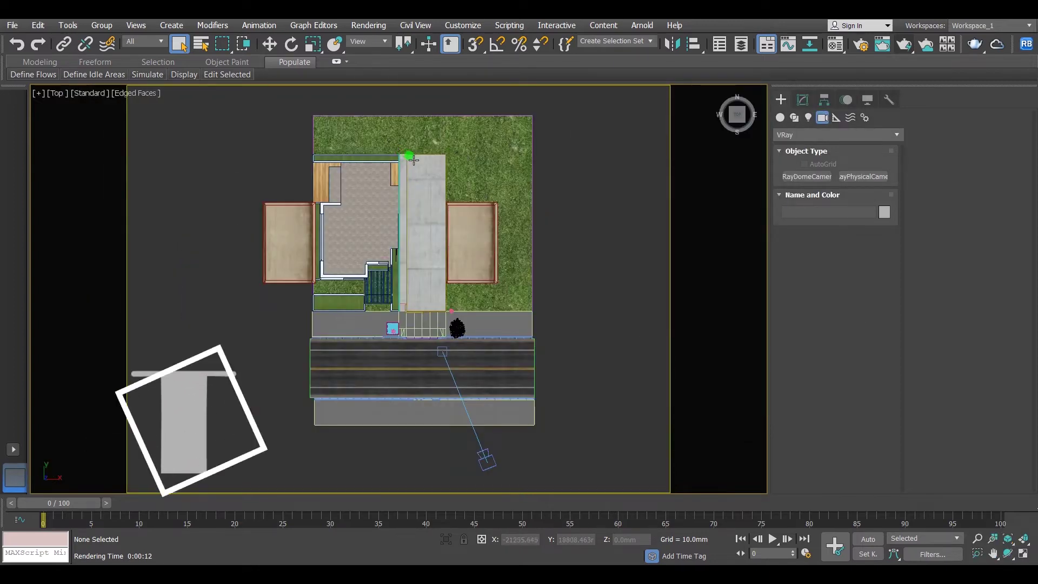
# Place a Dome-type VRayLight beside the house and test-render it from the camera.
pyautogui.click(808, 118)
pyautogui.click(797, 136)
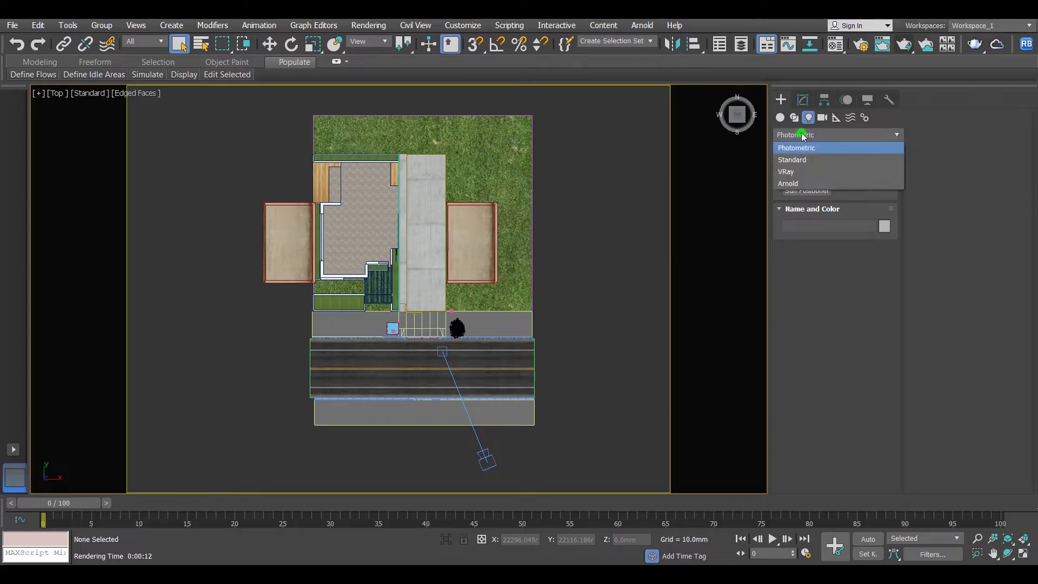
pyautogui.click(796, 177)
pyautogui.click(807, 176)
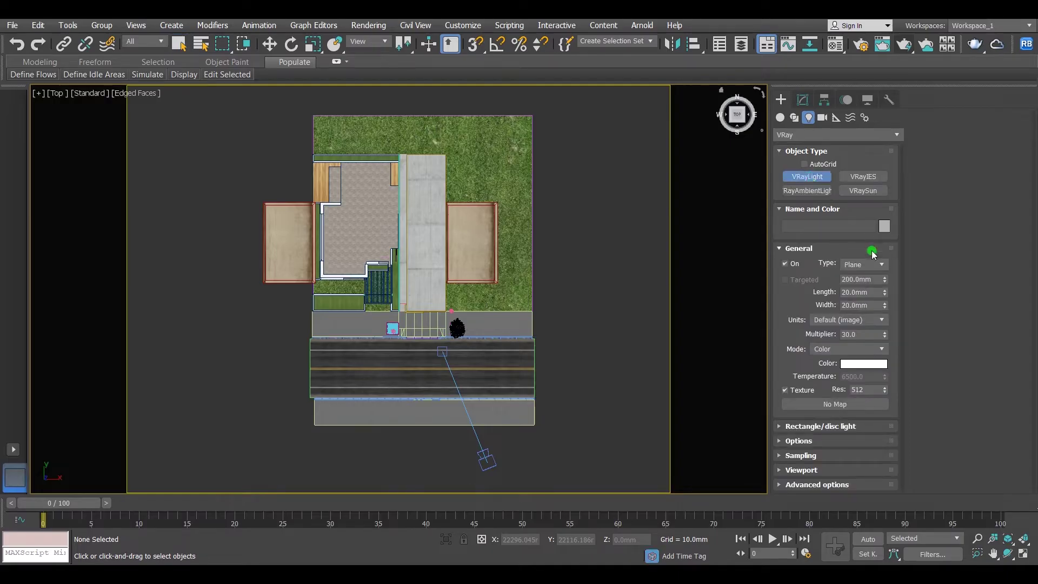
pyautogui.click(868, 265)
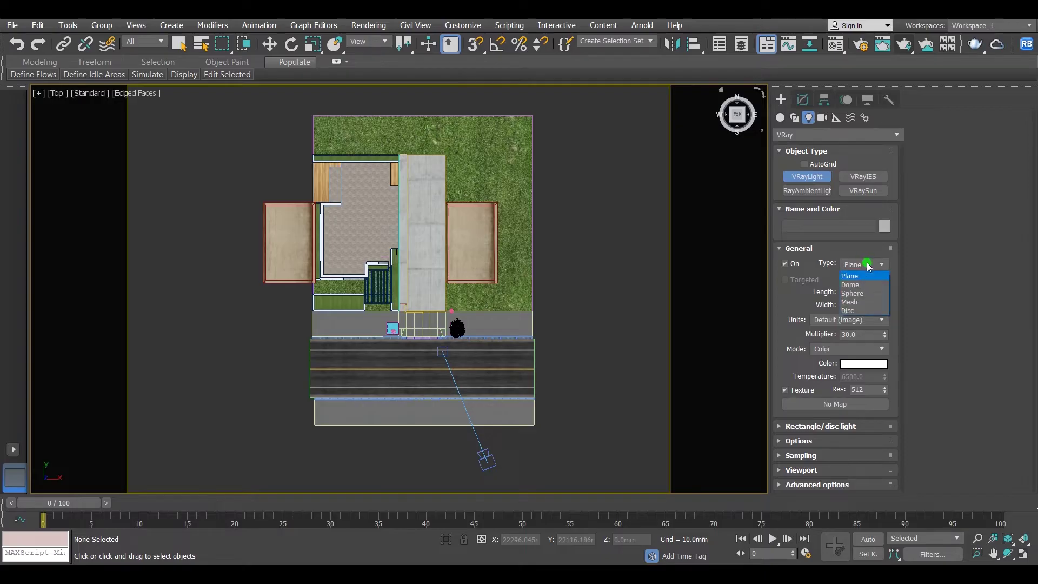
pyautogui.click(859, 286)
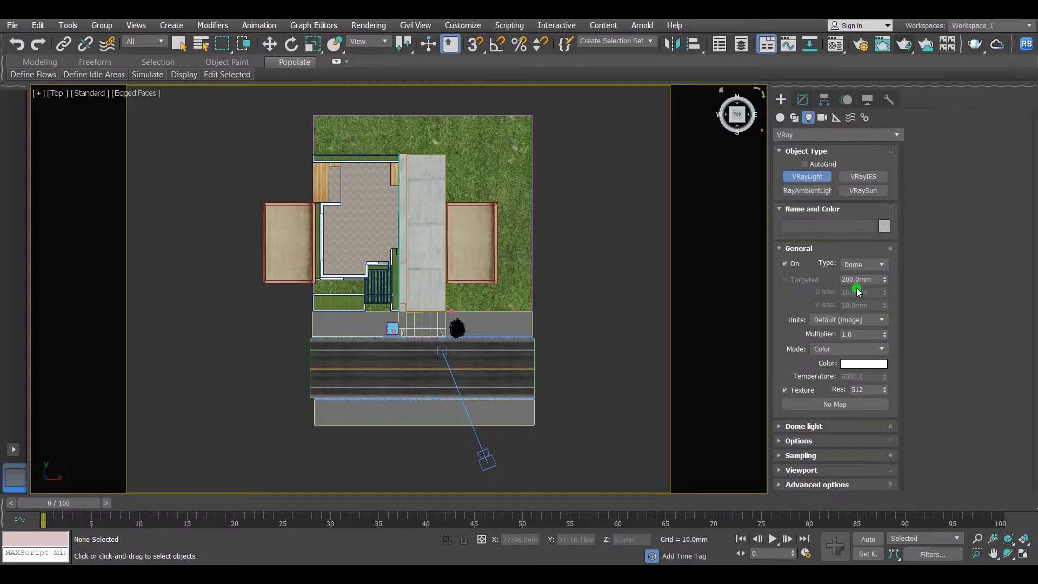
pyautogui.scroll(-2, 497, 288)
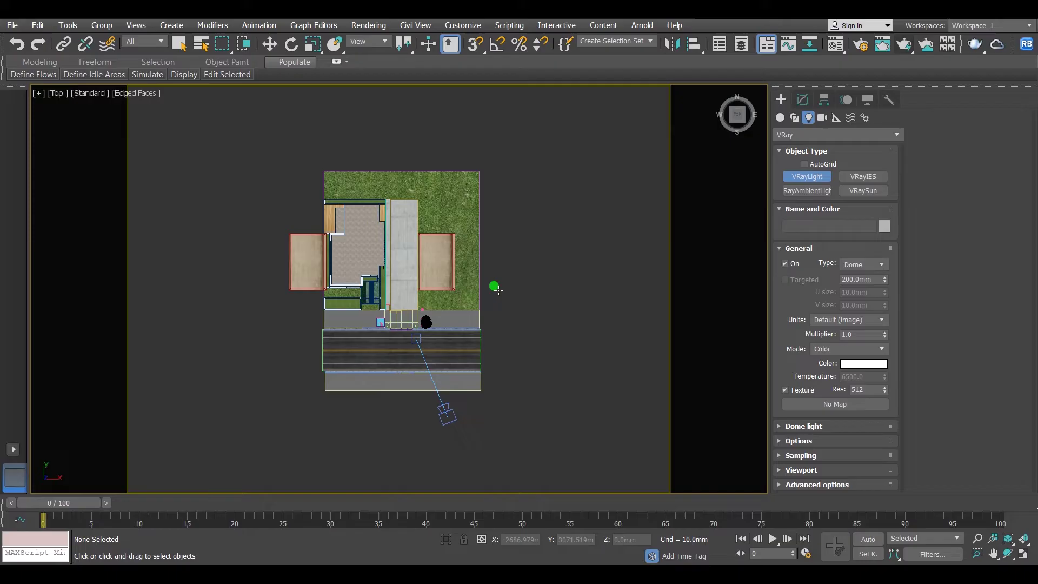
pyautogui.click(518, 292)
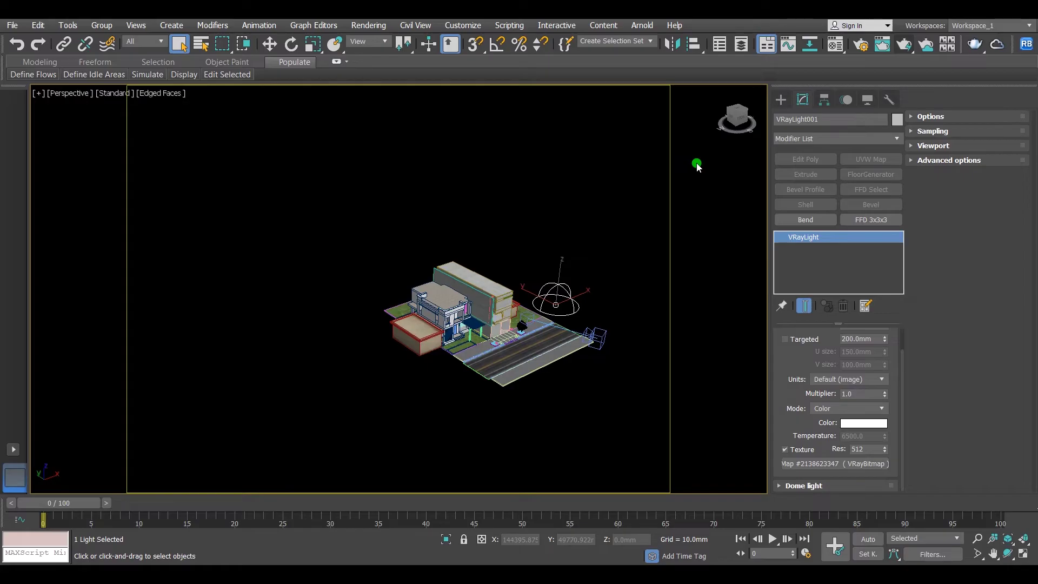
pyautogui.press('c')
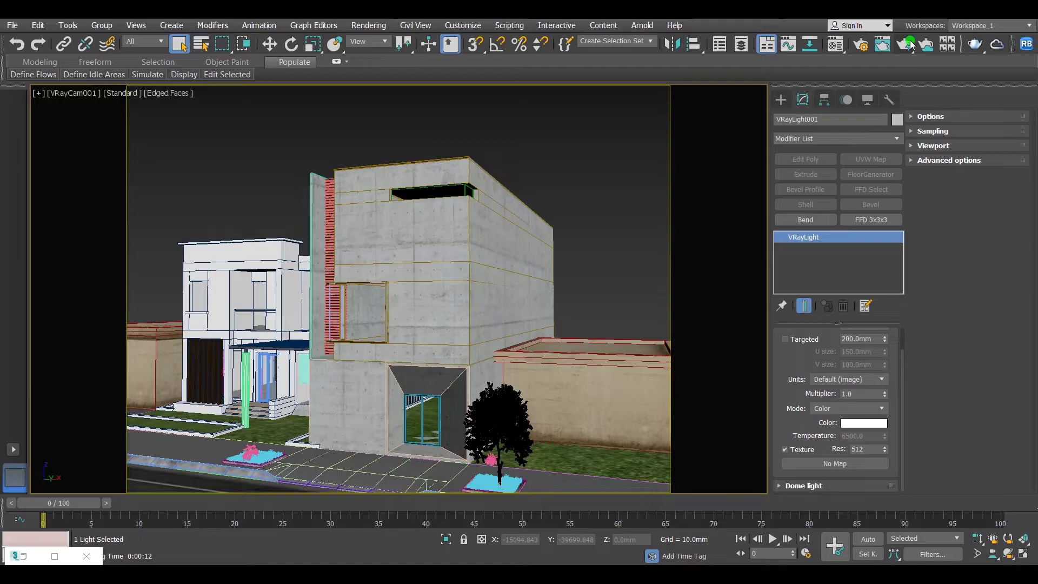
pyautogui.click(910, 46)
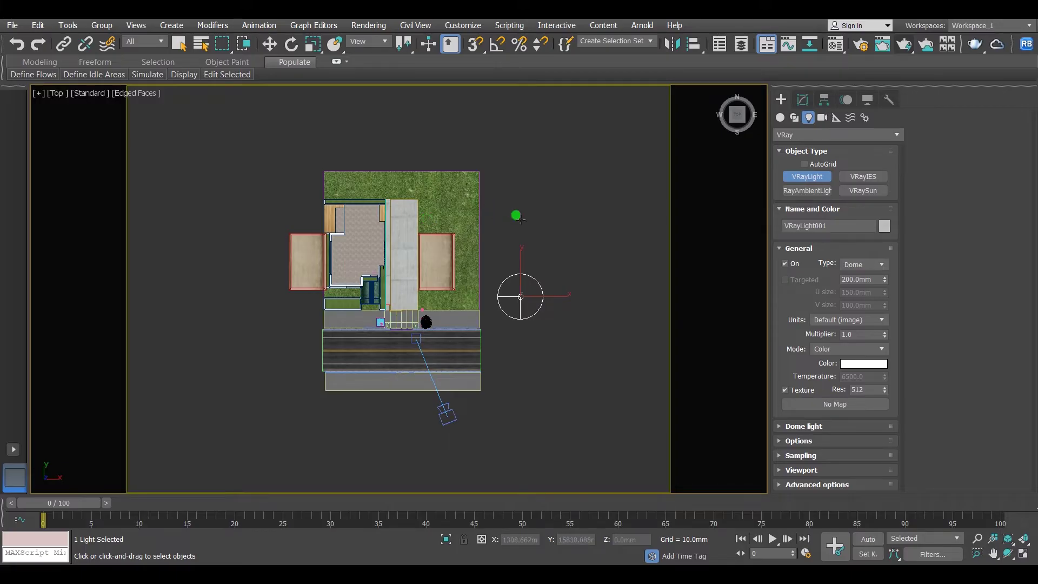
# Assign a VRayBitmap loaded with yellow_field_4k.hdr as the dome light's texture.
pyautogui.click(801, 99)
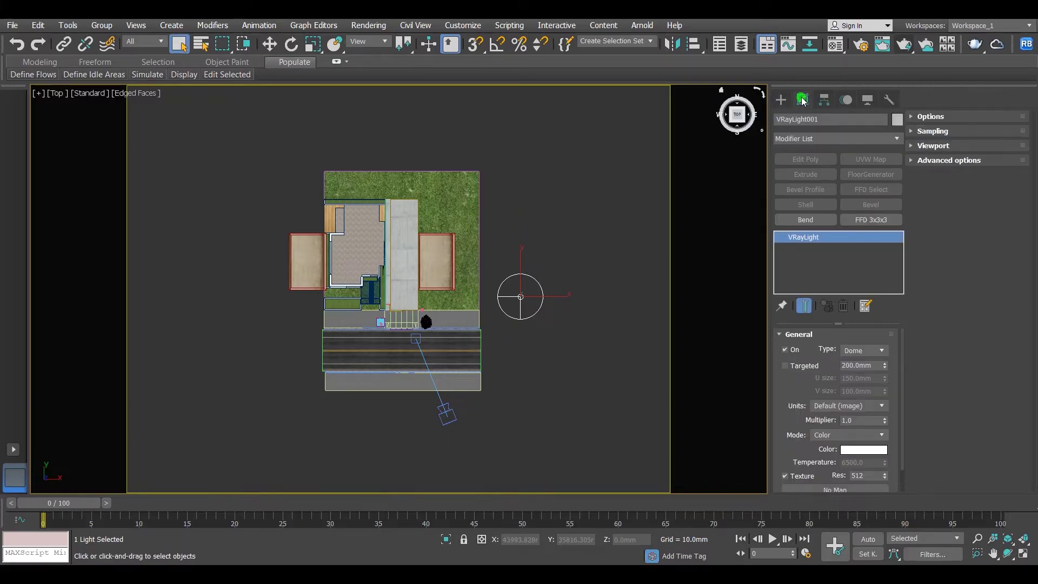
pyautogui.scroll(-1, 888, 461)
pyautogui.scroll(-1, 888, 461)
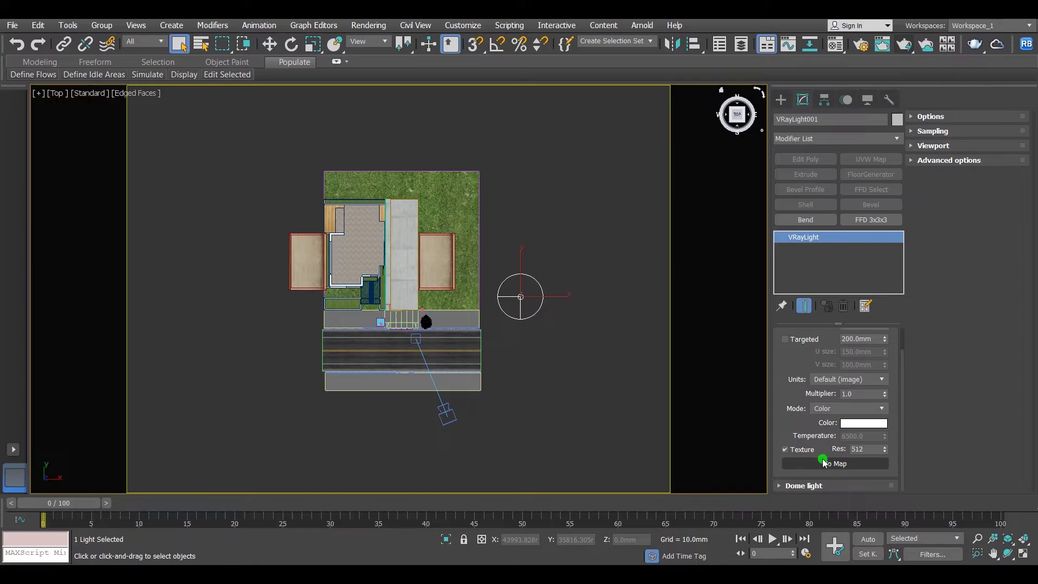
pyautogui.click(834, 464)
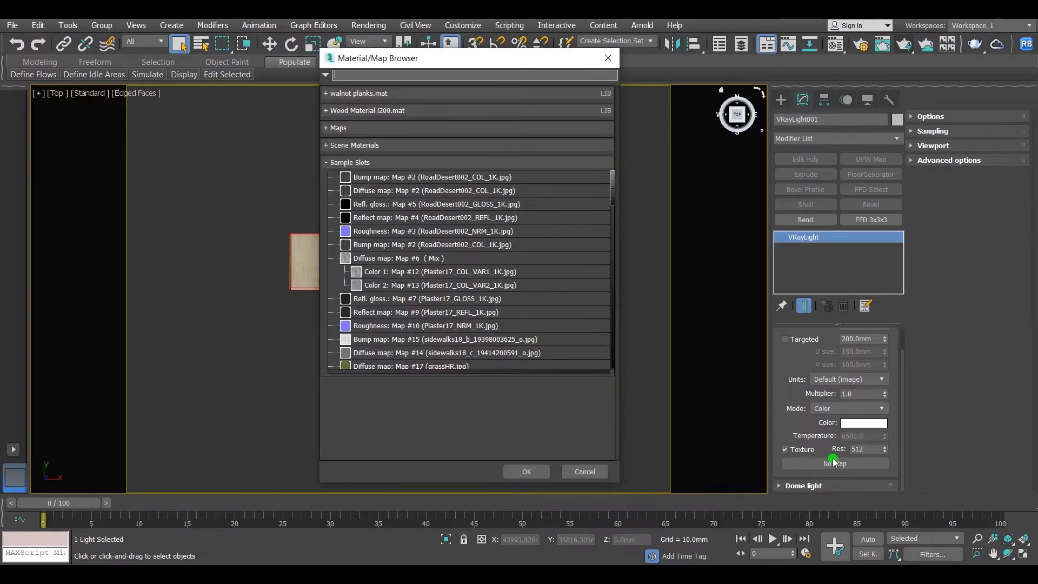
pyautogui.click(349, 127)
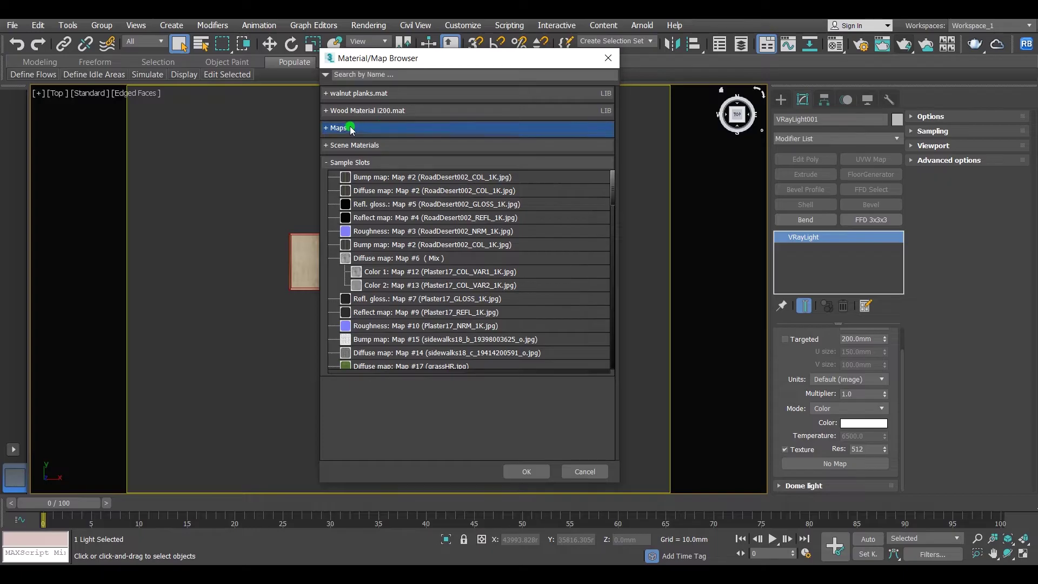
pyautogui.click(346, 143)
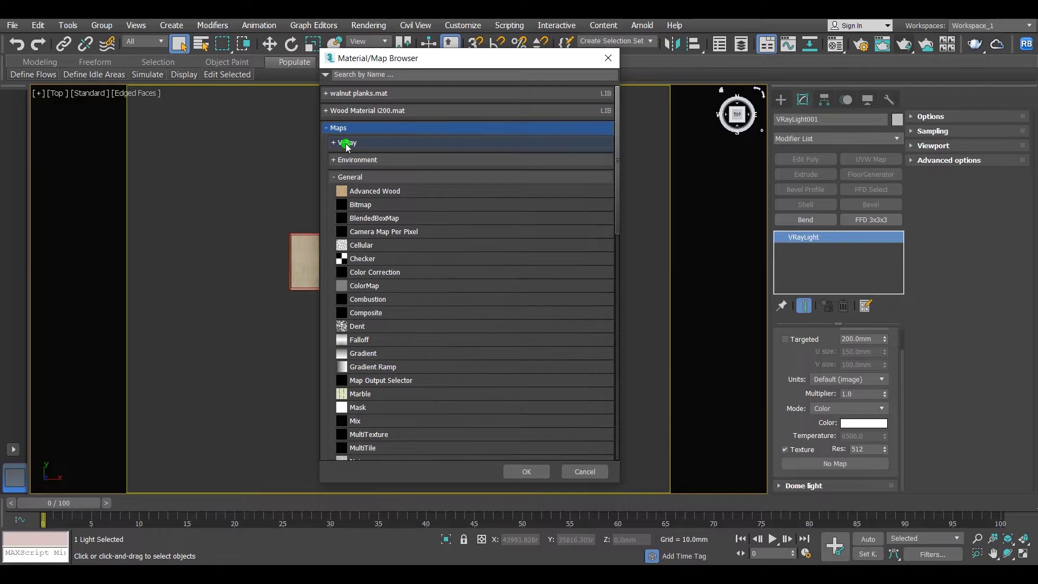
pyautogui.click(346, 144)
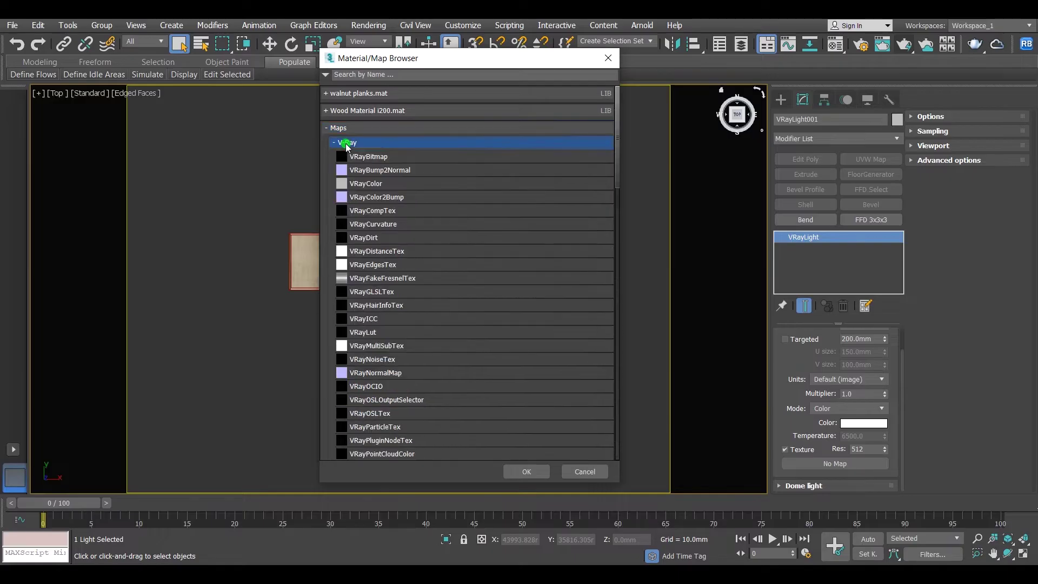
pyautogui.click(373, 159)
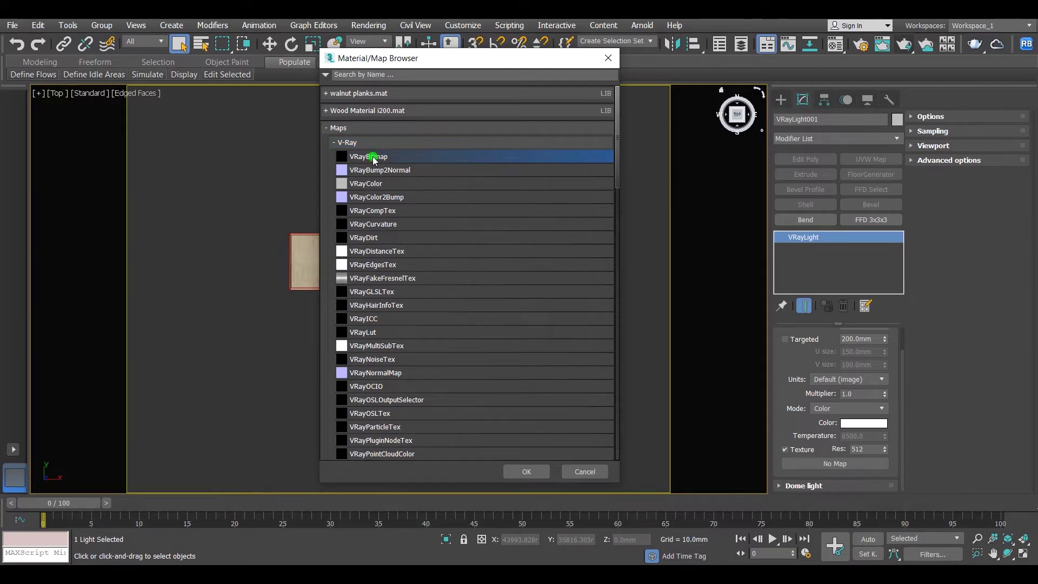
pyautogui.click(532, 472)
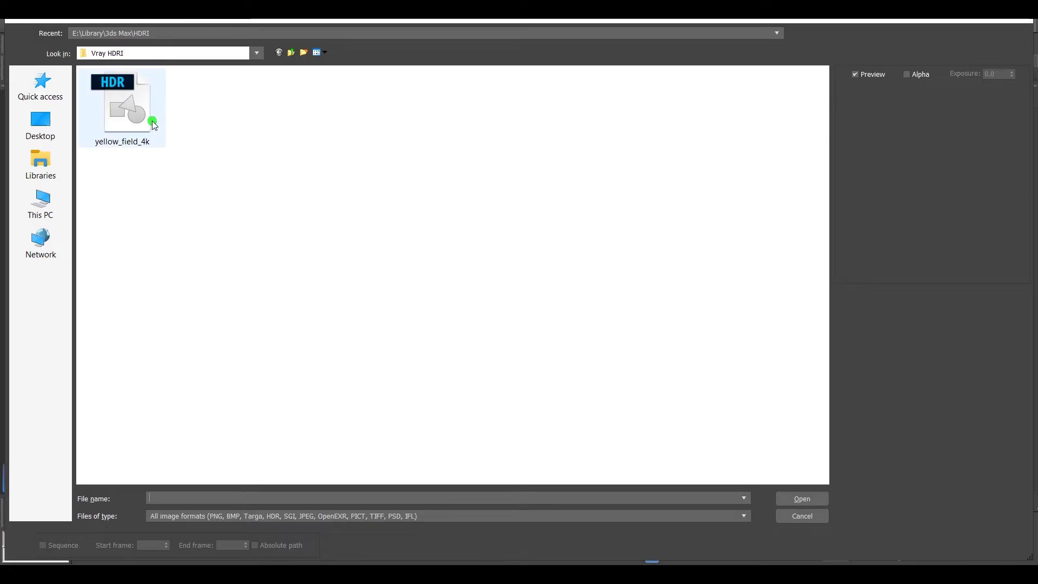
pyautogui.click(115, 99)
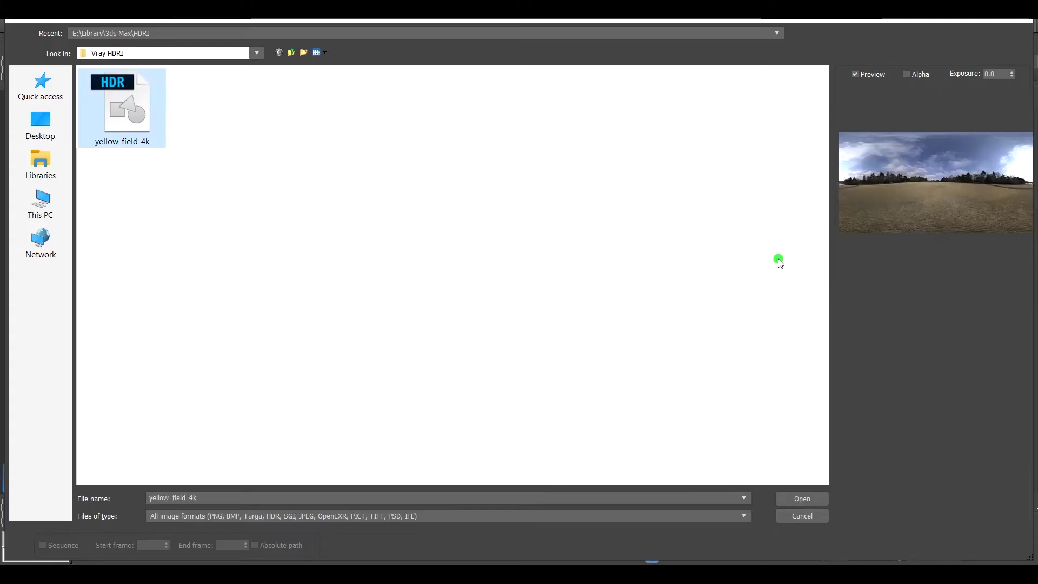
pyautogui.click(801, 499)
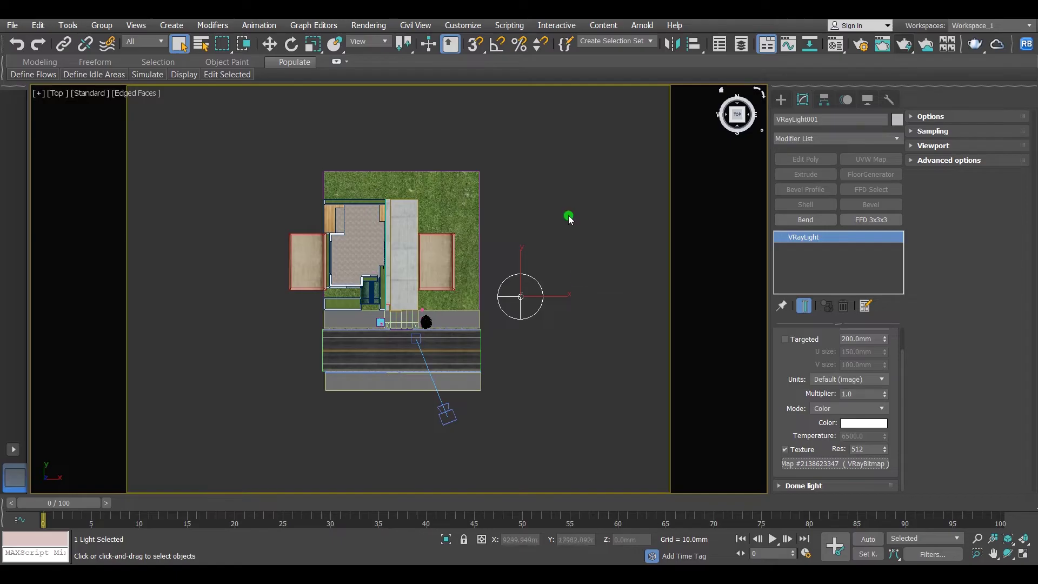
# Set the viewport background to Environment Background, then open Environment and Effects.
pyautogui.click(136, 25)
pyautogui.moveTo(168, 301)
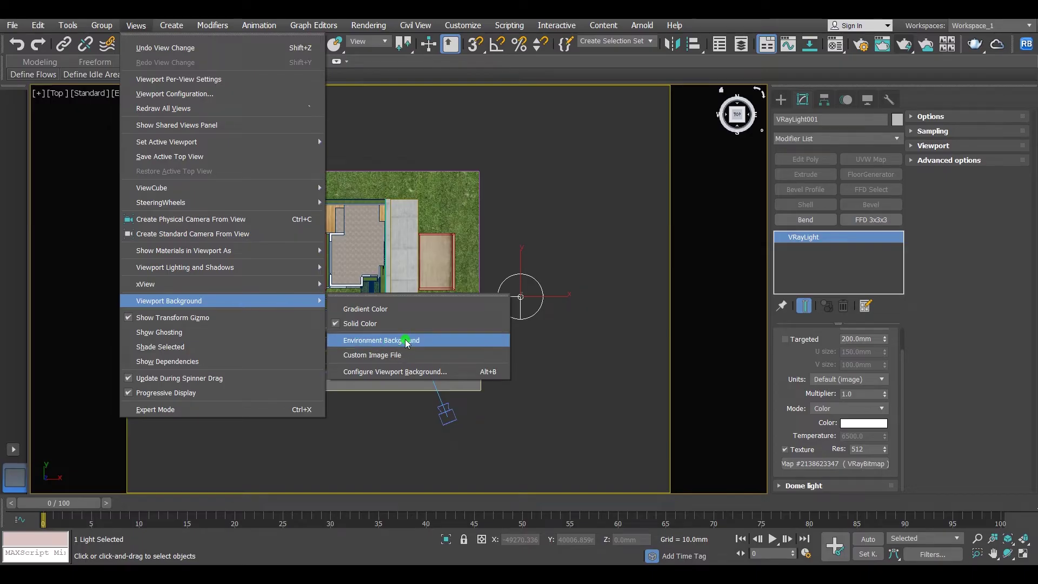
pyautogui.click(382, 341)
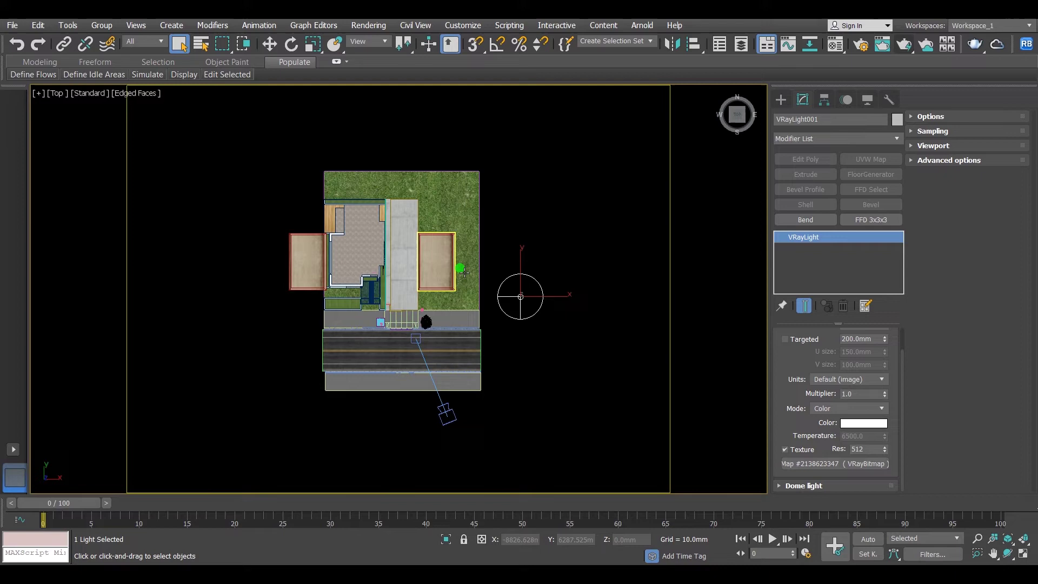
pyautogui.press('p')
pyautogui.scroll(-5, 568, 219)
pyautogui.scroll(2, 527, 197)
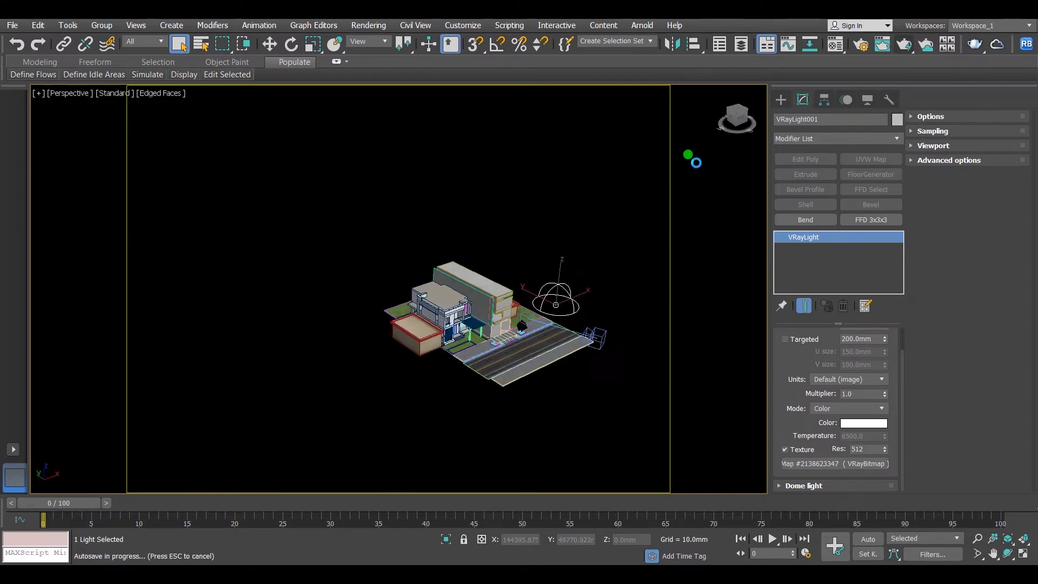
pyautogui.scroll(2, 528, 241)
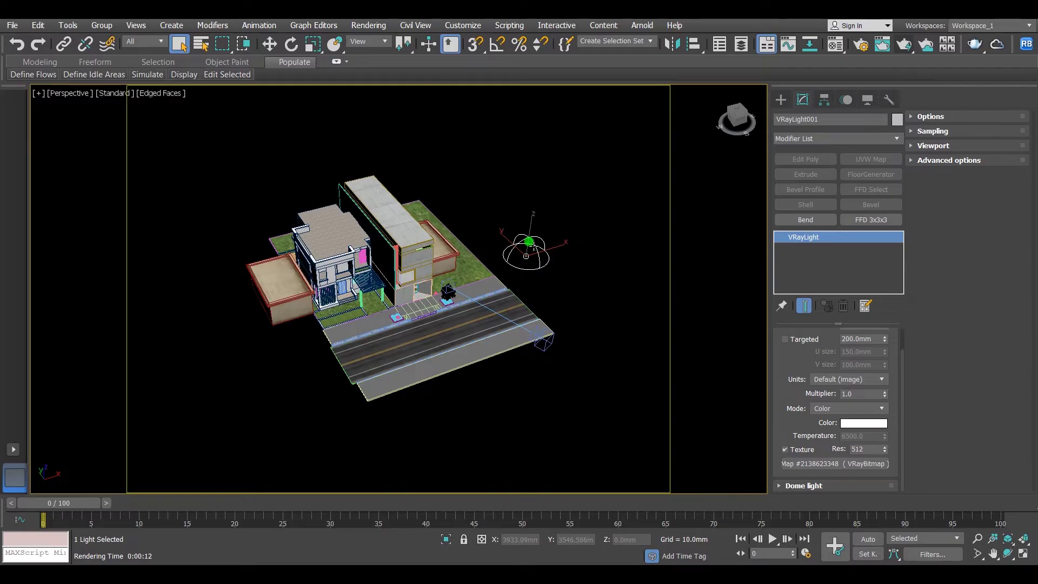
pyautogui.press('8')
pyautogui.press('t')
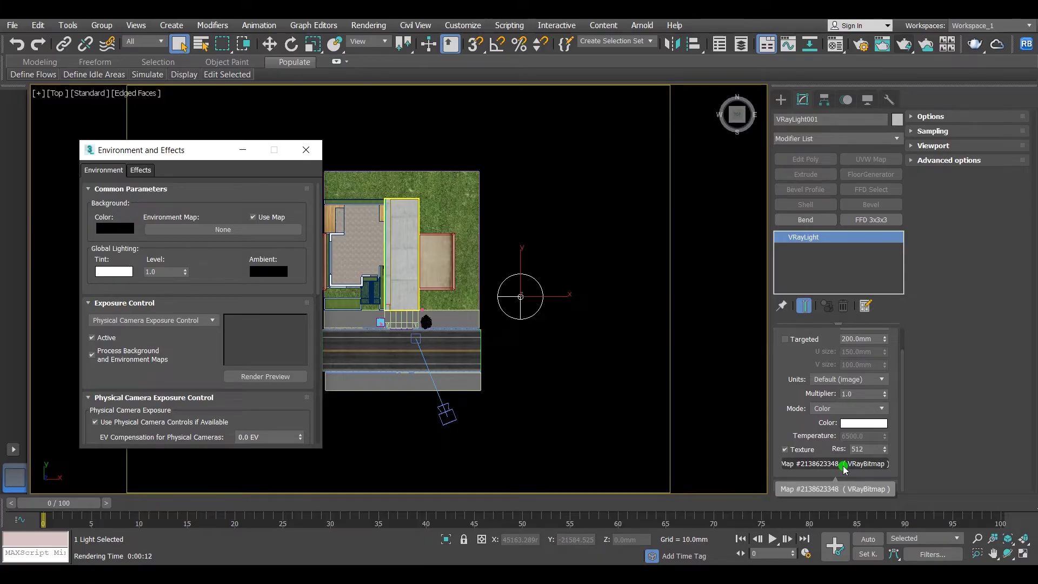
# Instance the dome light's VRayBitmap as the Environment Map and use a gradient viewport background.
pyautogui.moveTo(843, 469); pyautogui.dragTo(231, 230)
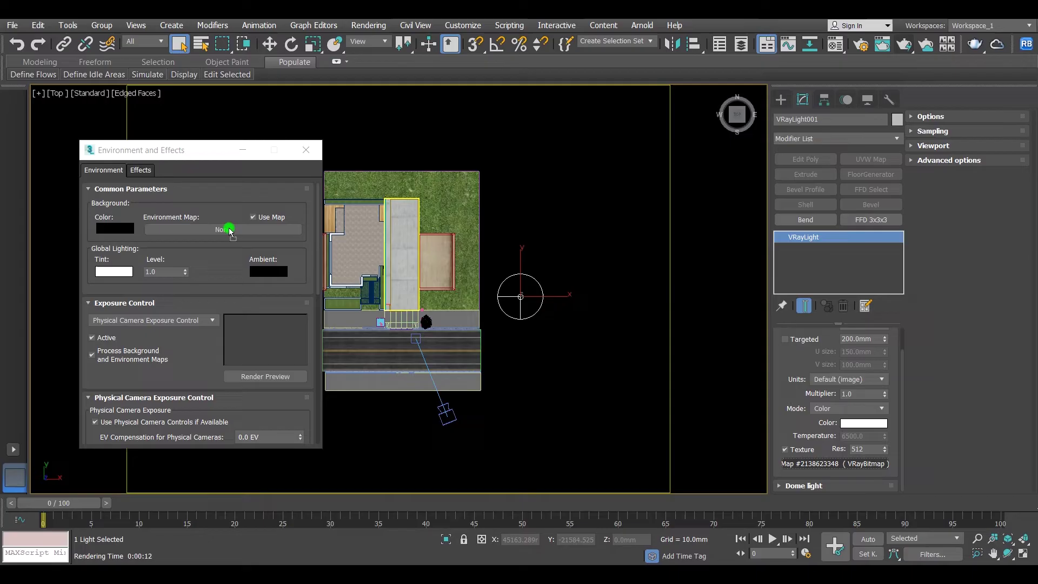
pyautogui.moveTo(231, 230); pyautogui.dragTo(226, 227)
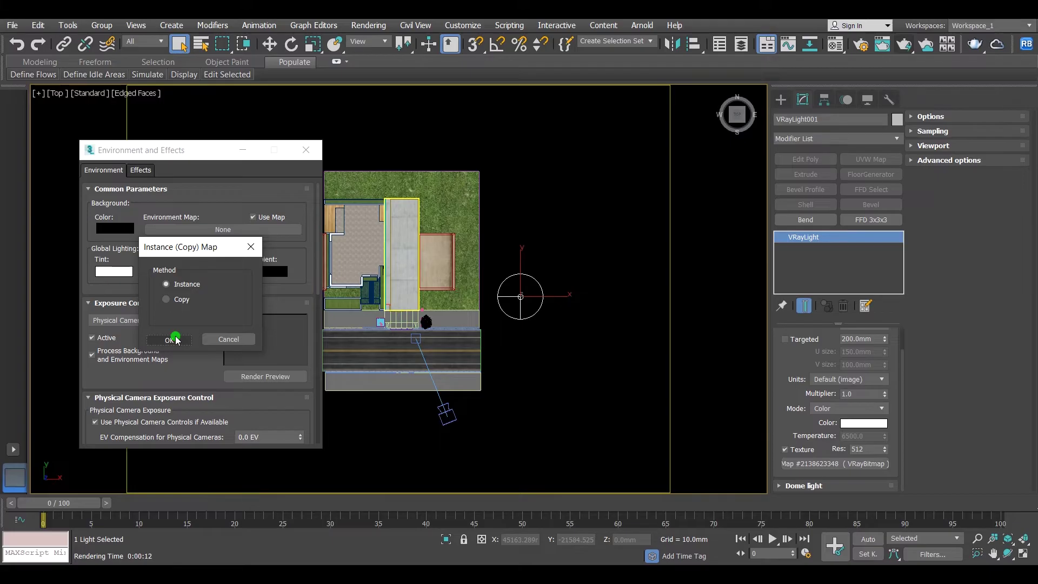
pyautogui.click(175, 339)
pyautogui.press('p')
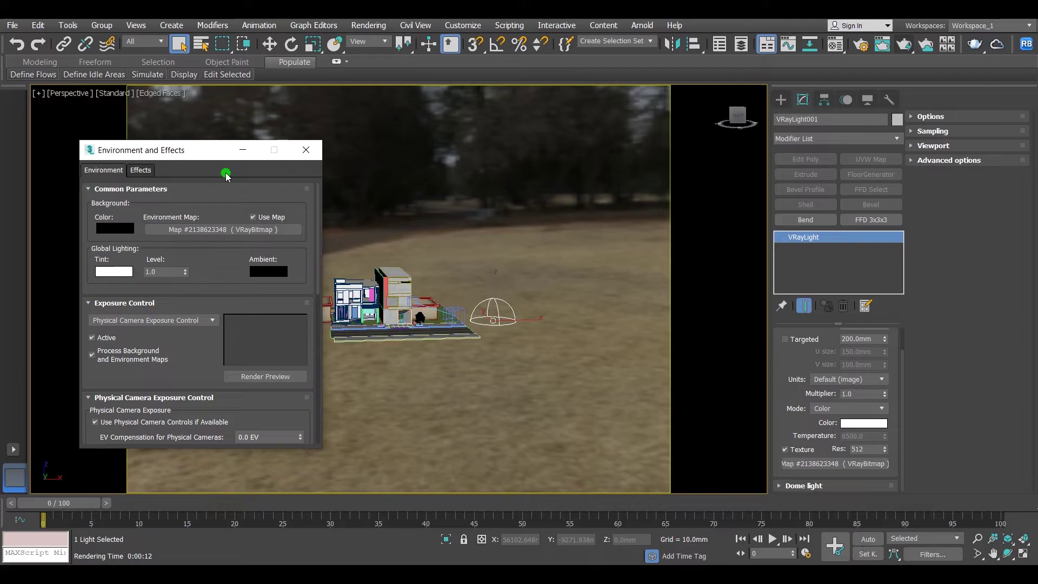
pyautogui.click(305, 152)
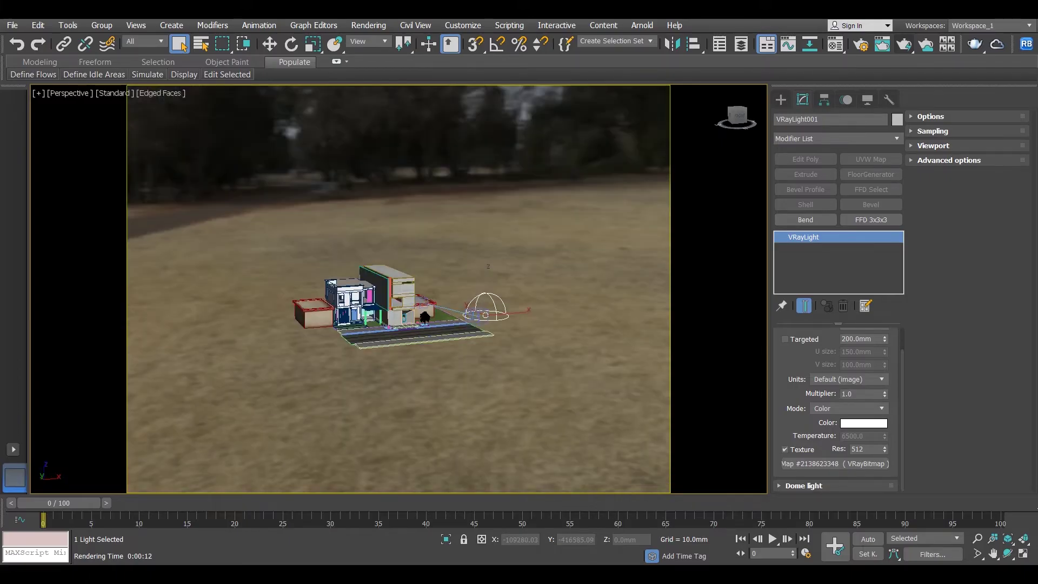
pyautogui.click(135, 25)
pyautogui.moveTo(169, 301)
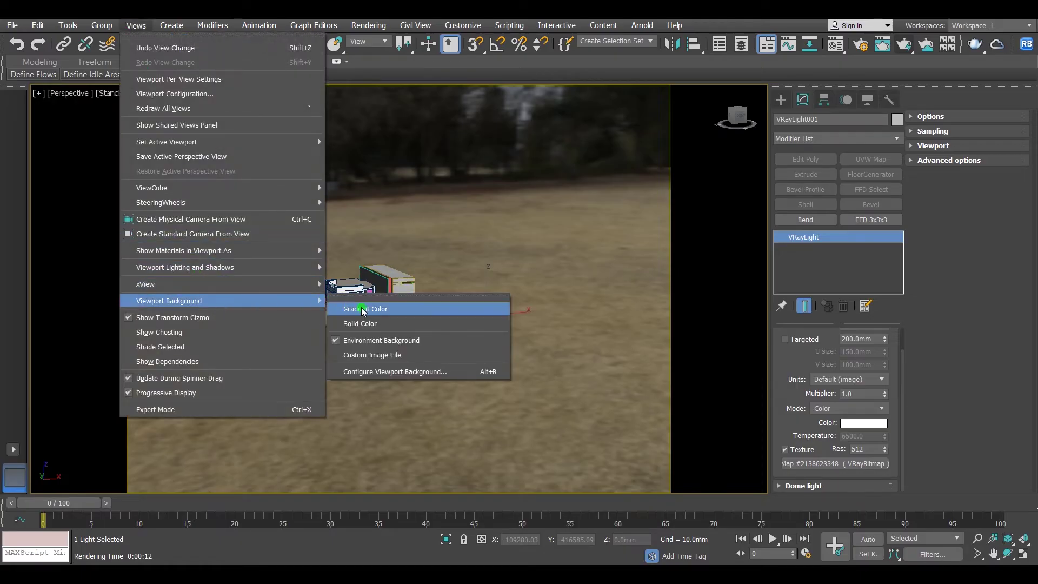
pyautogui.click(362, 309)
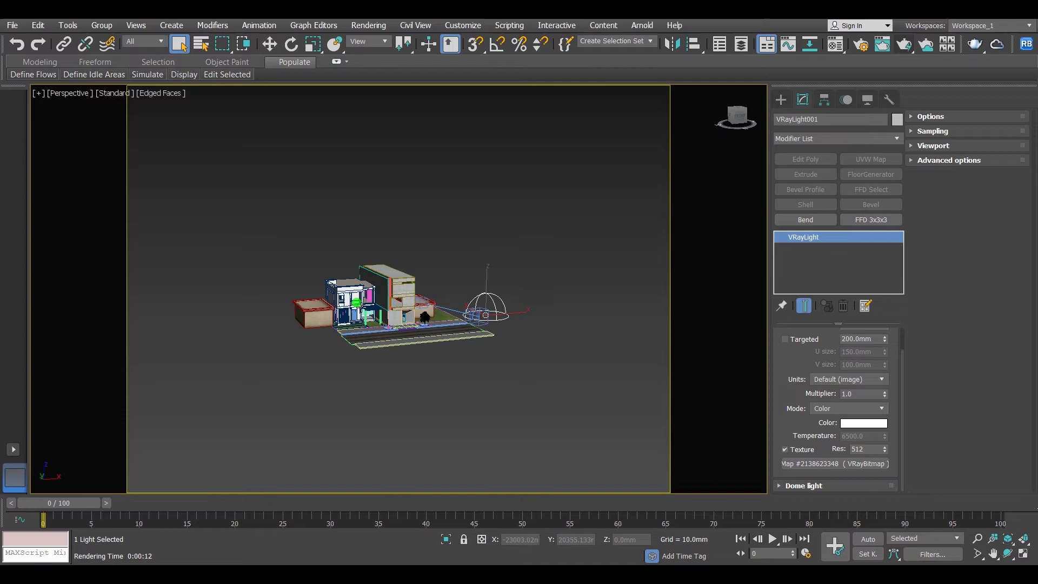
# Render the dark VRayCam001 view and edit the dome light's Multiplier value.
pyautogui.press('c')
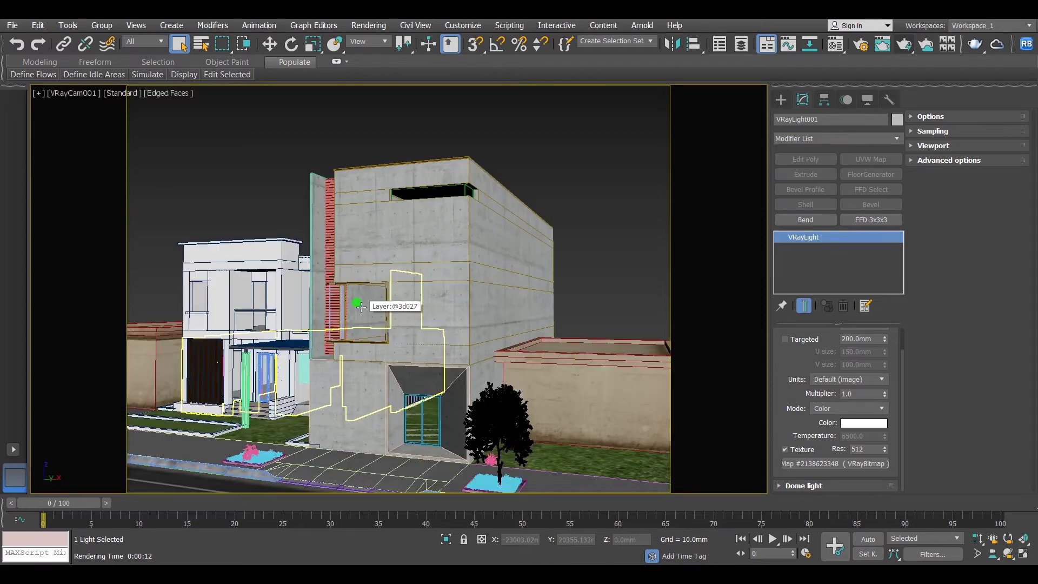
pyautogui.click(904, 43)
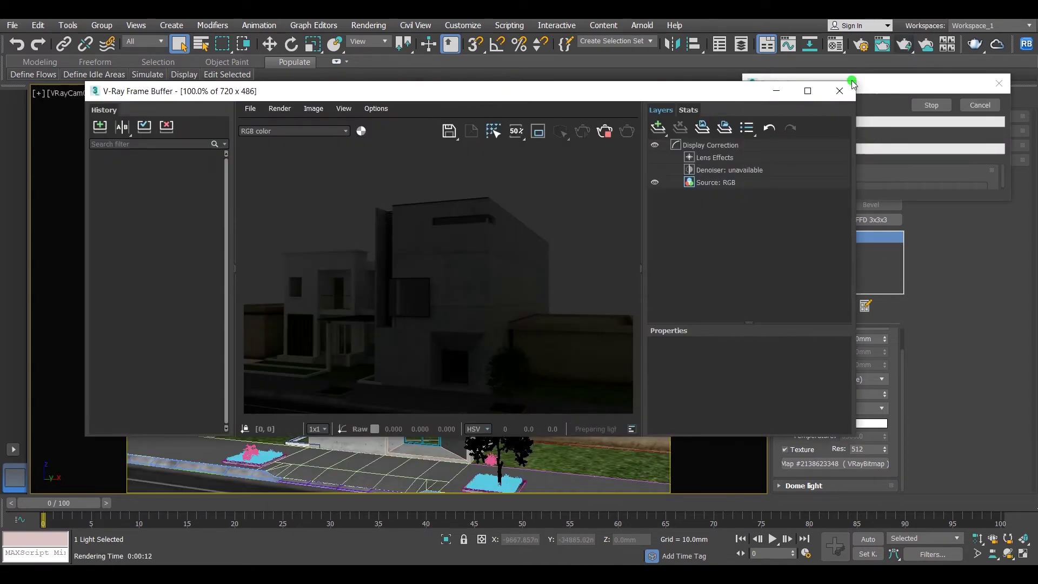
pyautogui.click(806, 90)
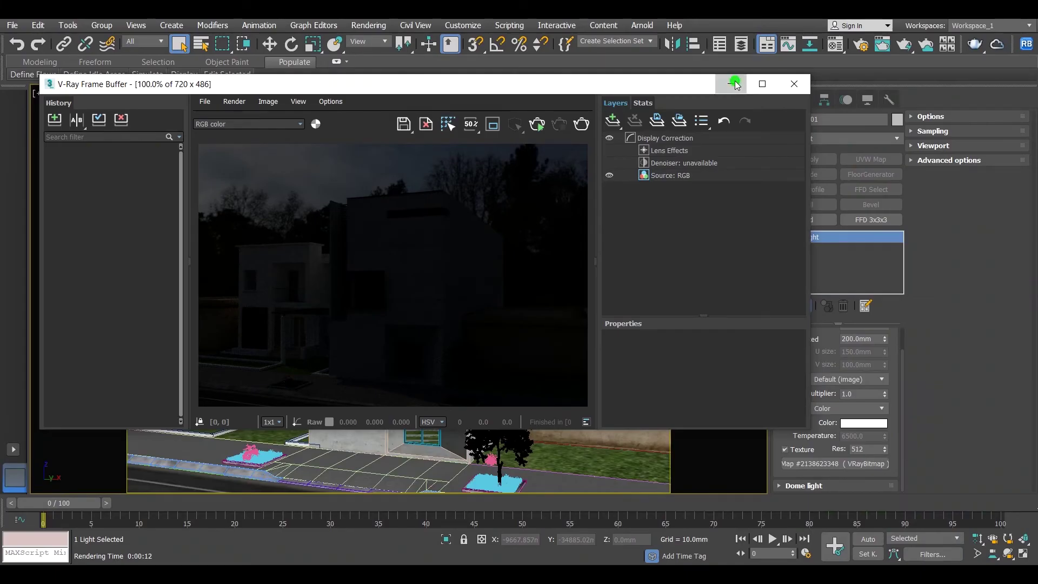
pyautogui.click(732, 83)
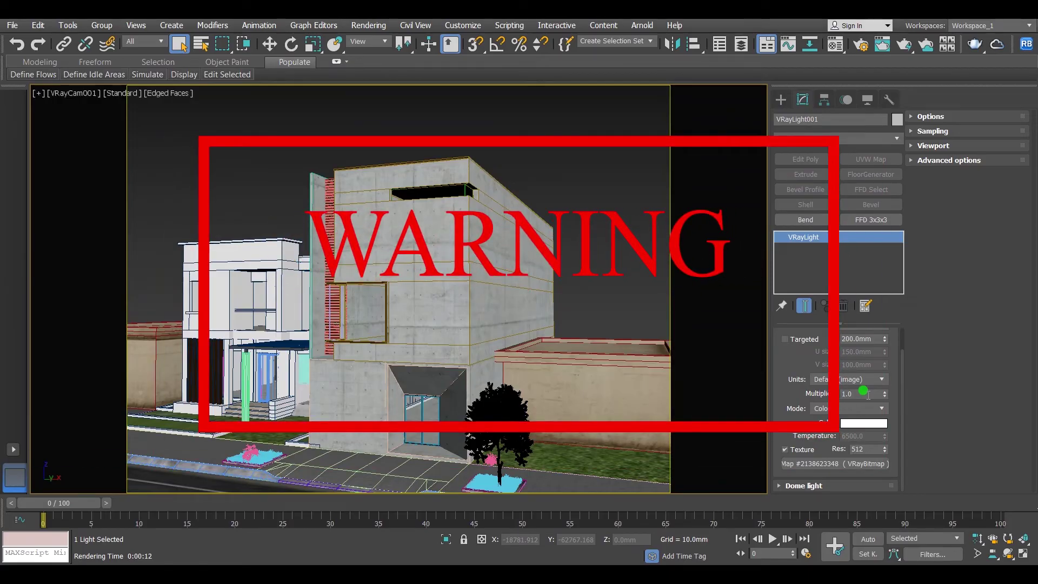
pyautogui.doubleClick(861, 393)
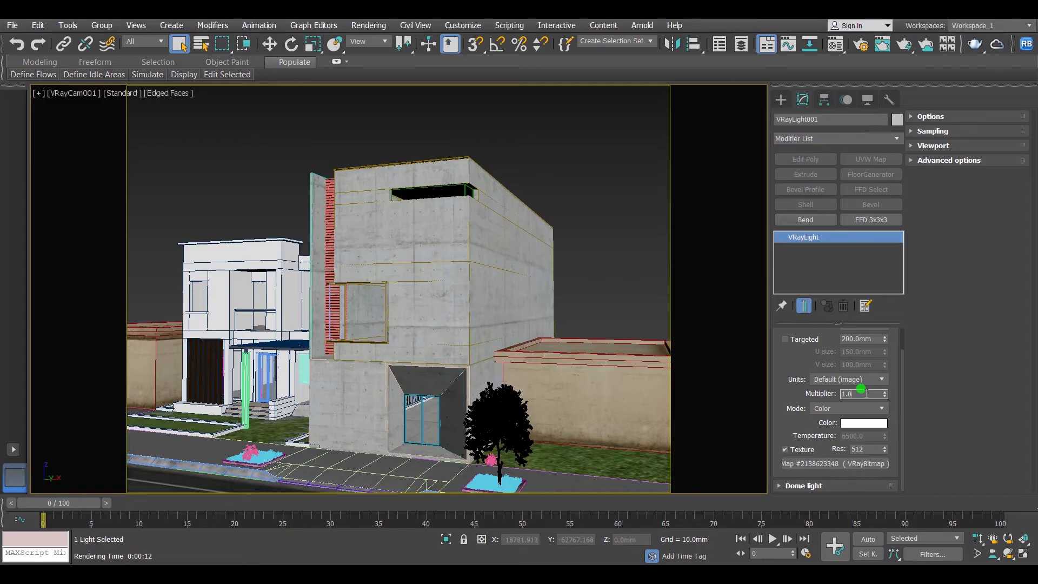
# Instance the dome light's HDRI bitmap into a Material Editor slot and move the editor right.
pyautogui.click(835, 43)
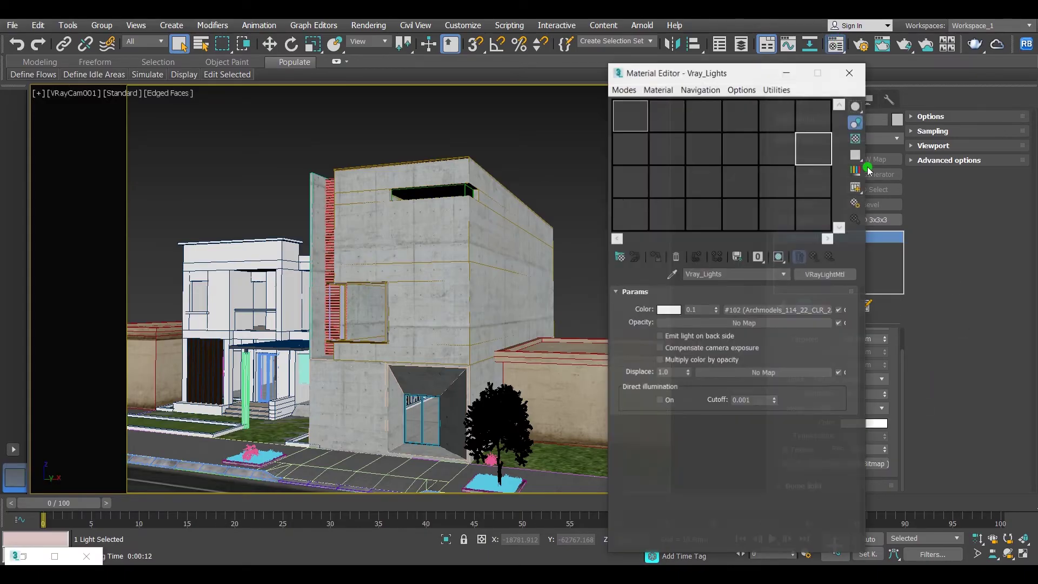
pyautogui.moveTo(844, 464); pyautogui.dragTo(477, 189)
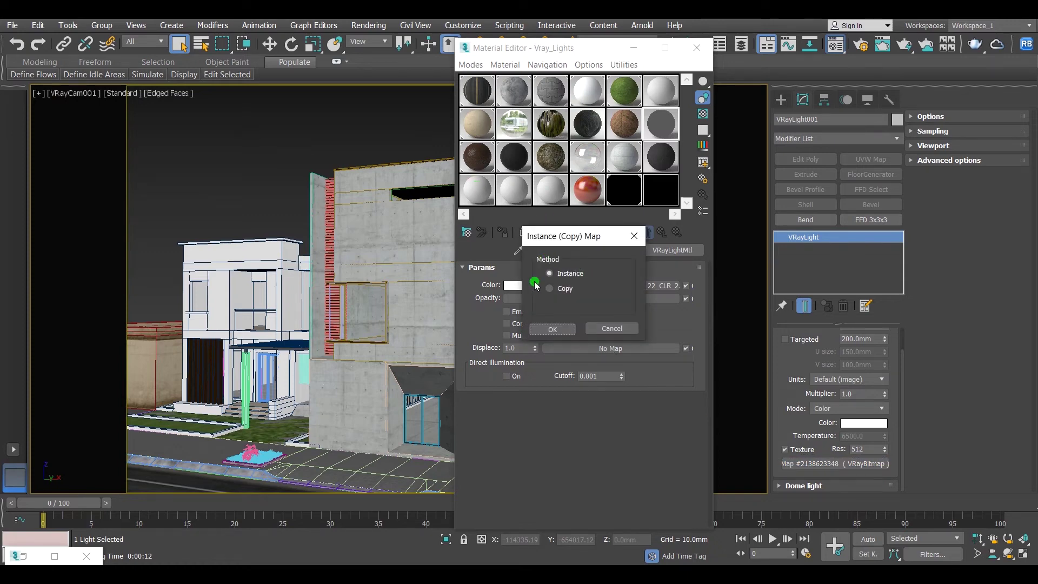
pyautogui.click(558, 335)
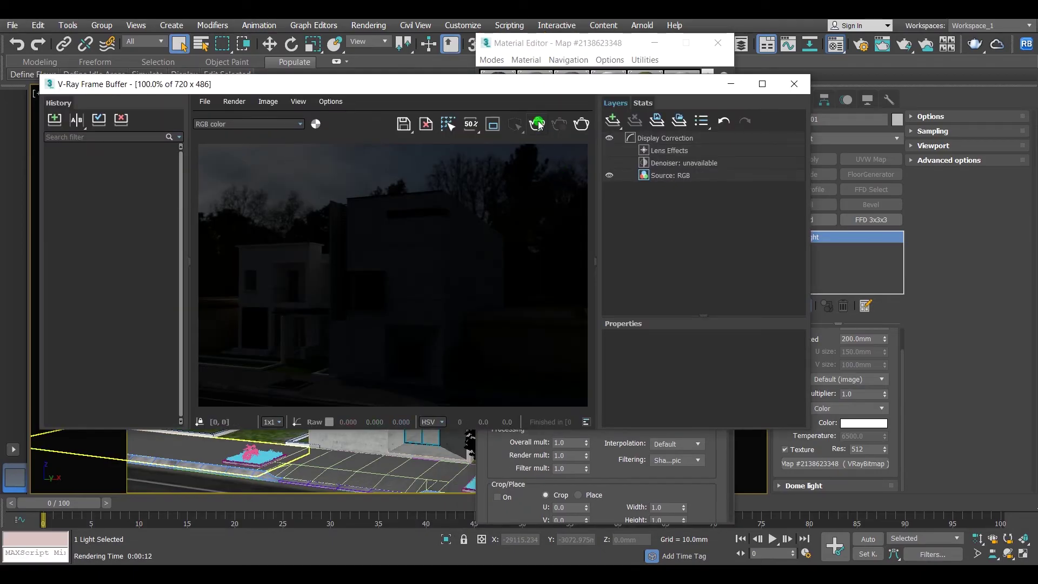
pyautogui.moveTo(558, 42); pyautogui.dragTo(771, 38)
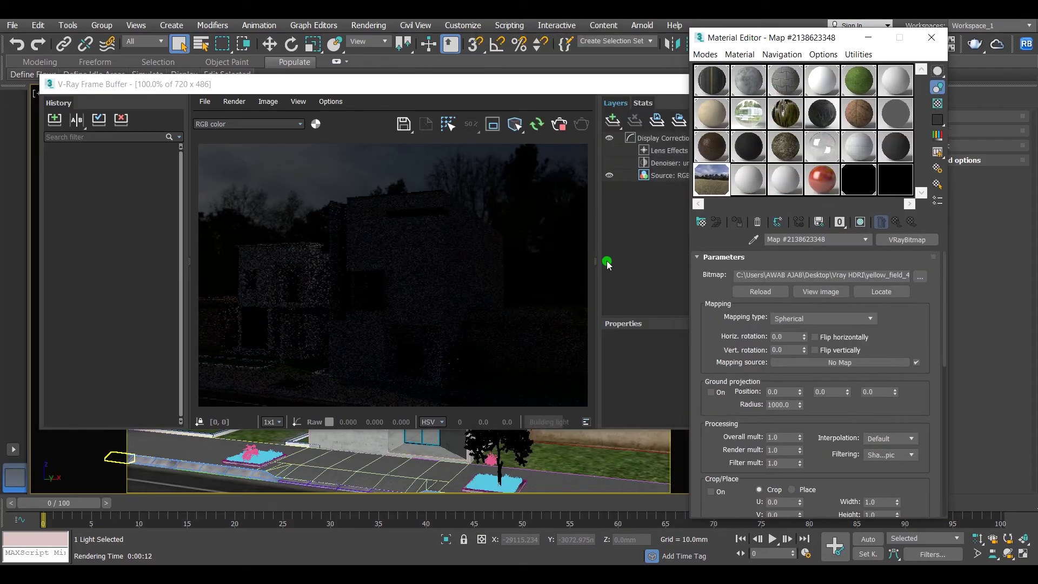
# Set the HDRI bitmap's Render mult to 30 and Horiz. rotation to 167.
pyautogui.doubleClick(787, 448)
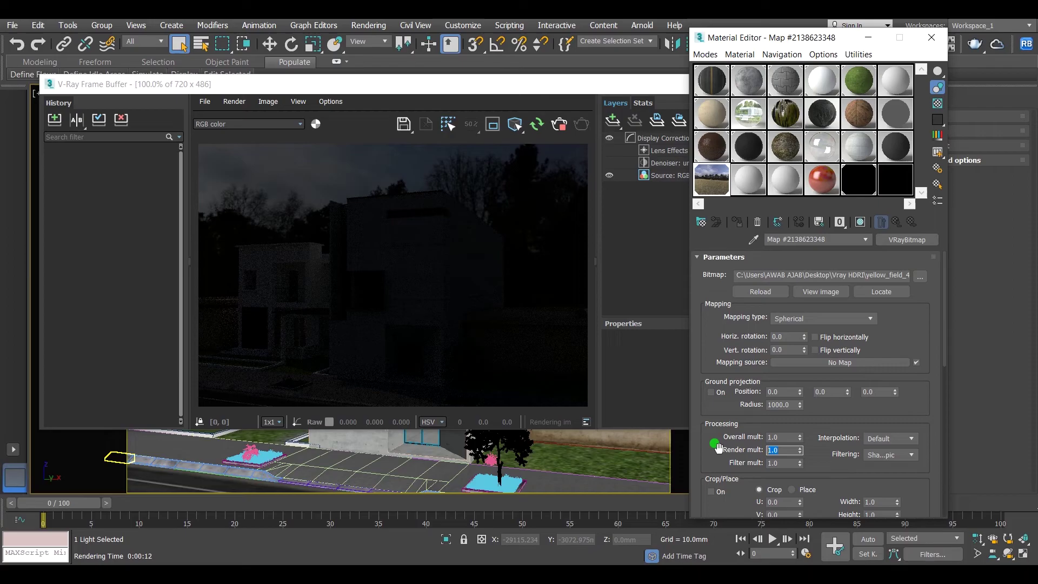
pyautogui.write('30')
pyautogui.press('Return')
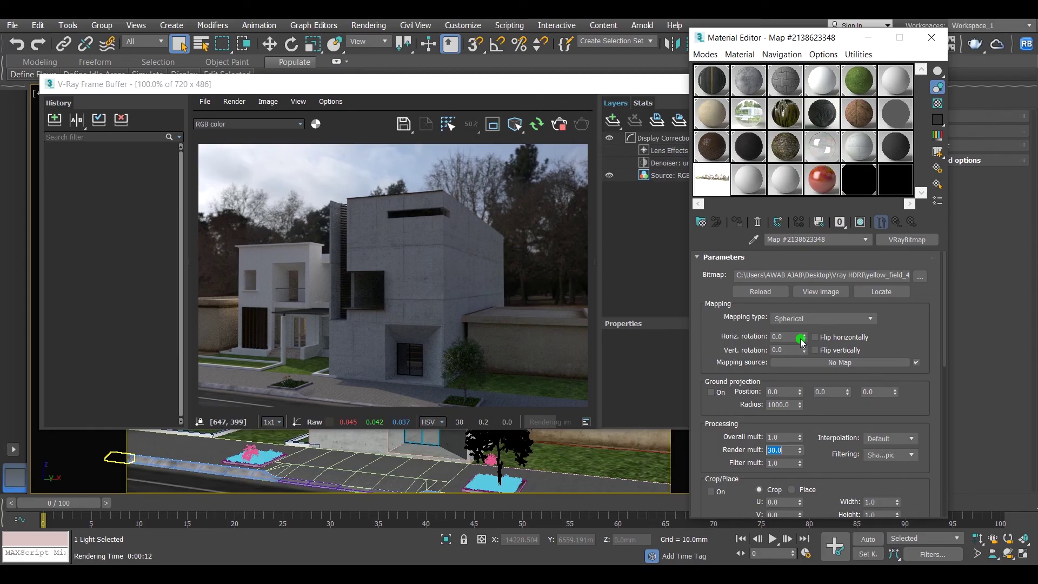
pyautogui.moveTo(801, 341); pyautogui.dragTo(802, 291)
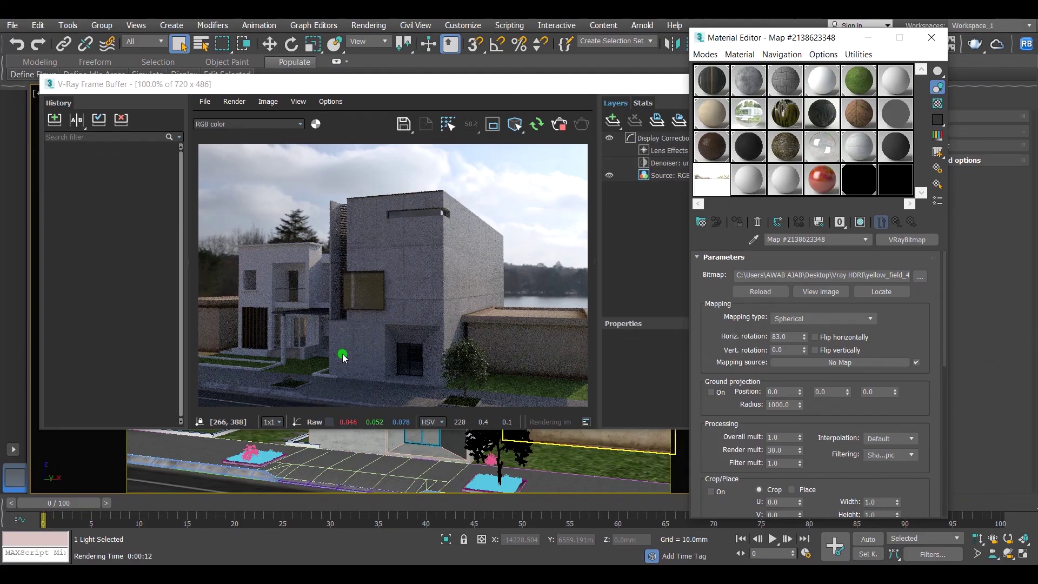
pyautogui.moveTo(805, 340); pyautogui.dragTo(809, 336)
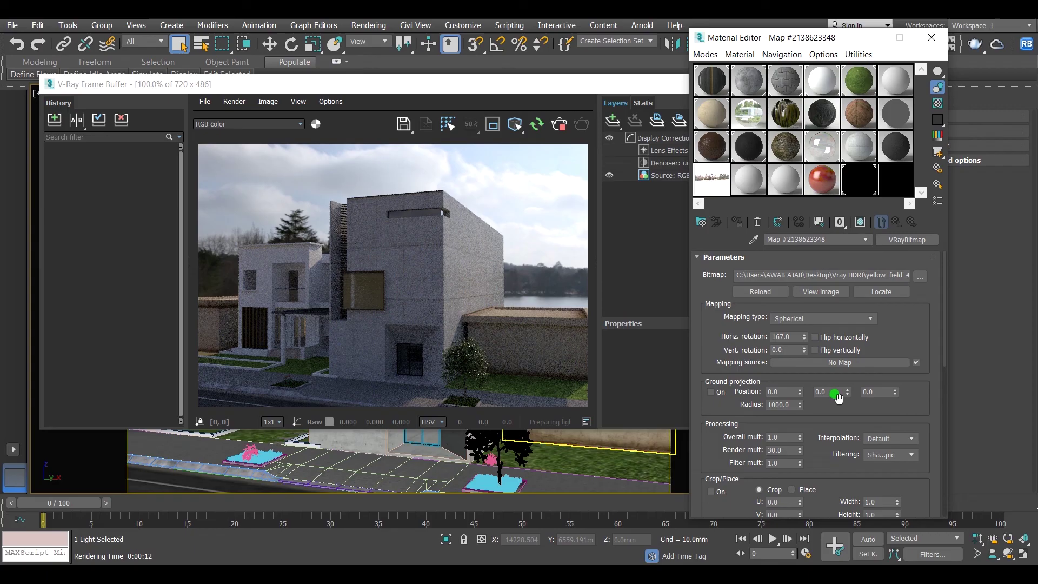